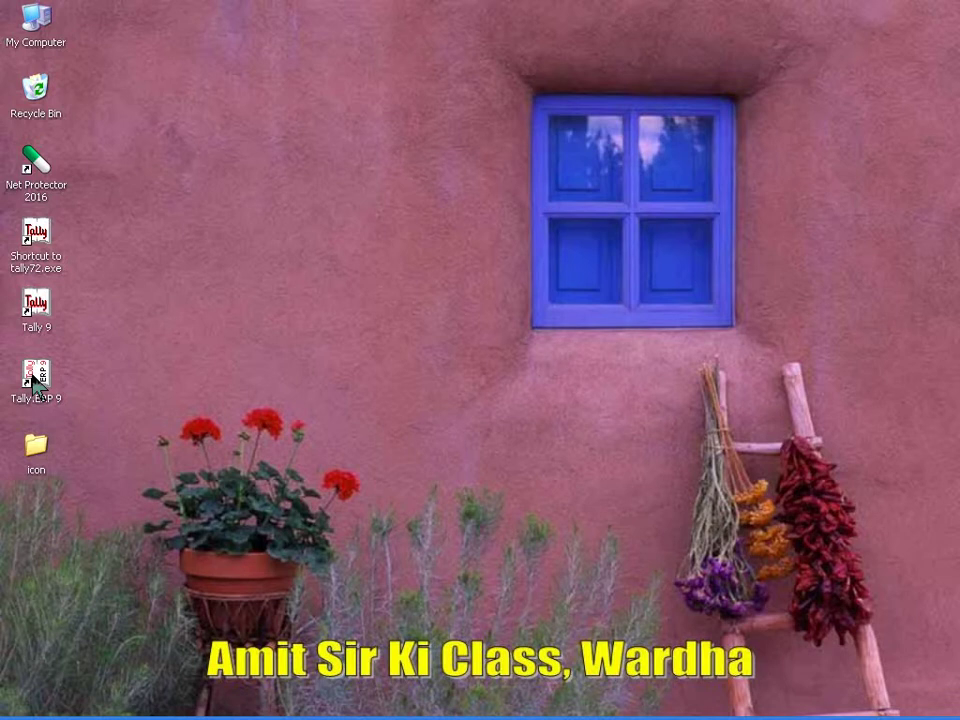
Step: Launch Tally.ERP 9 from its desktop shortcut
{"action": "left_click", "coordinate": [33, 377]}
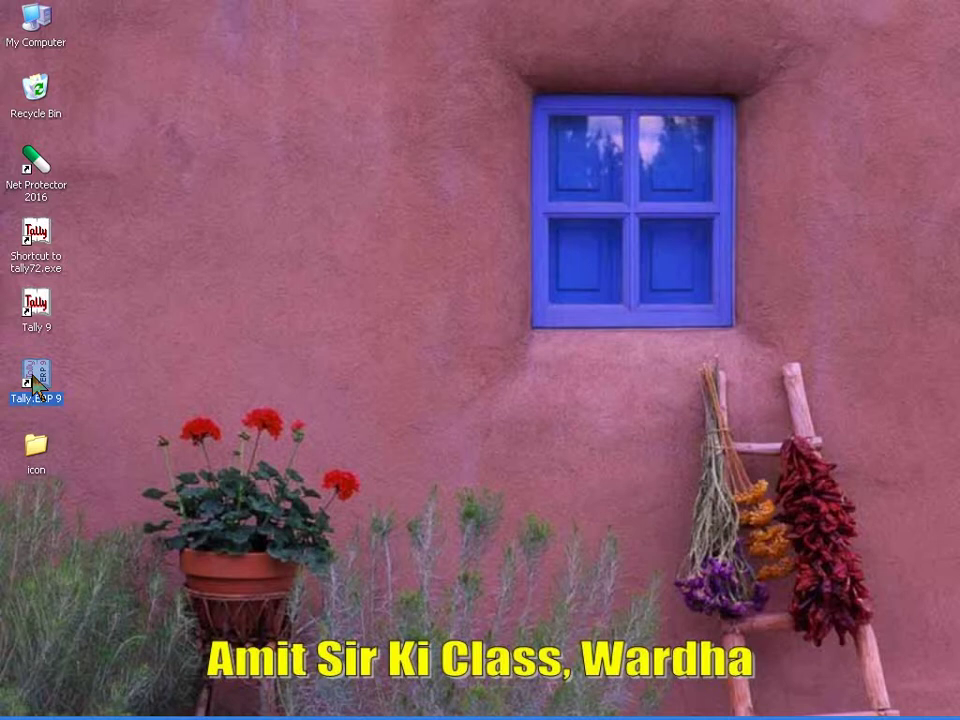
{"action": "right_click", "coordinate": [35, 382]}
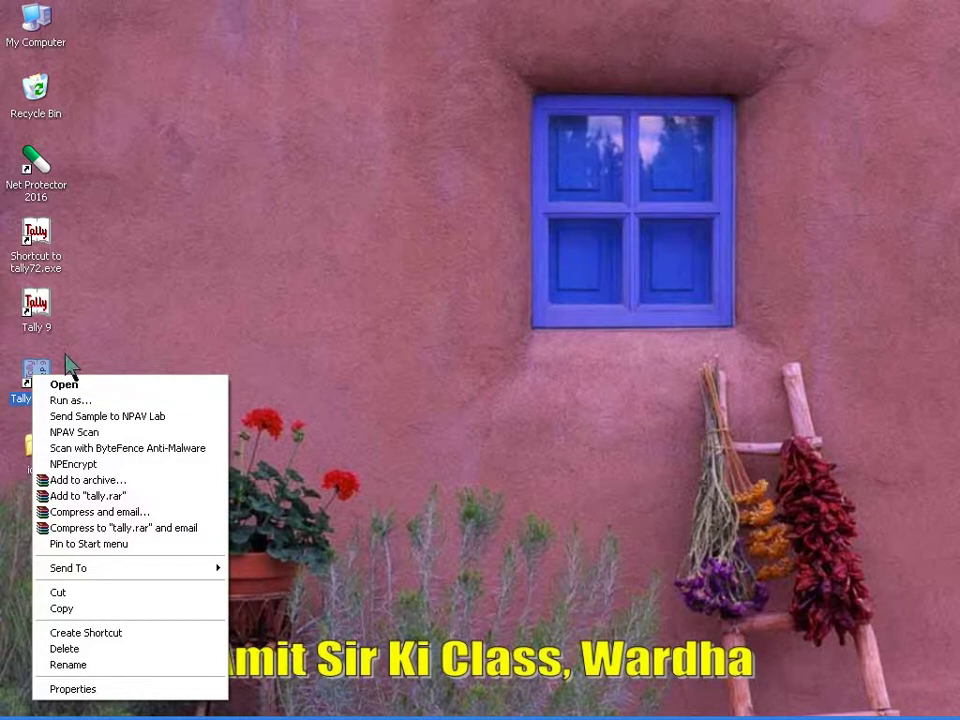
{"action": "left_click", "coordinate": [73, 359]}
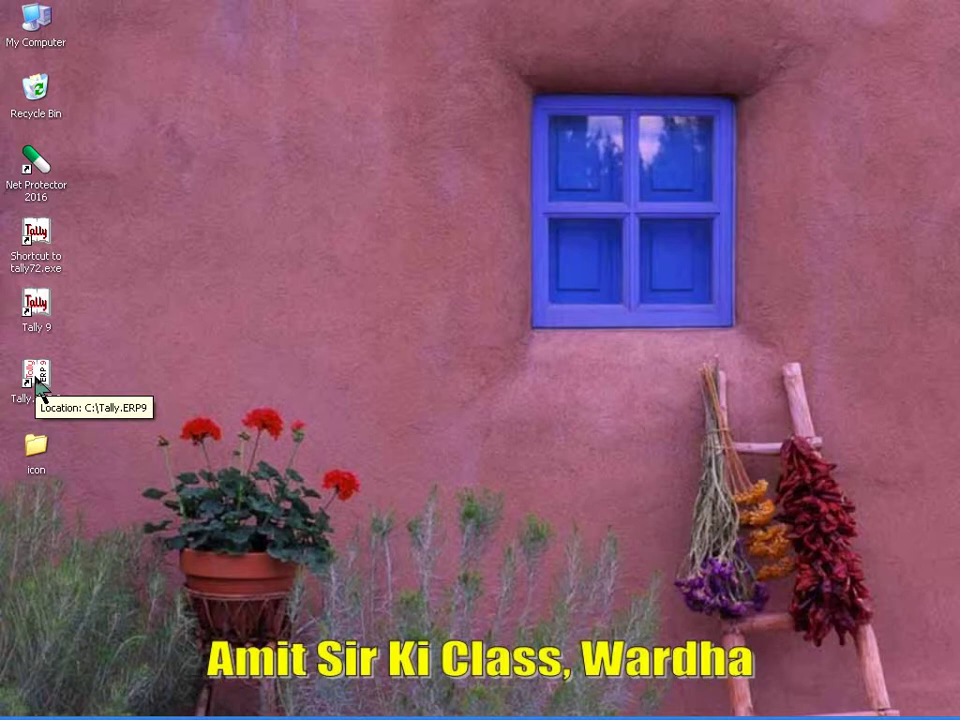
{"action": "left_click", "coordinate": [36, 385]}
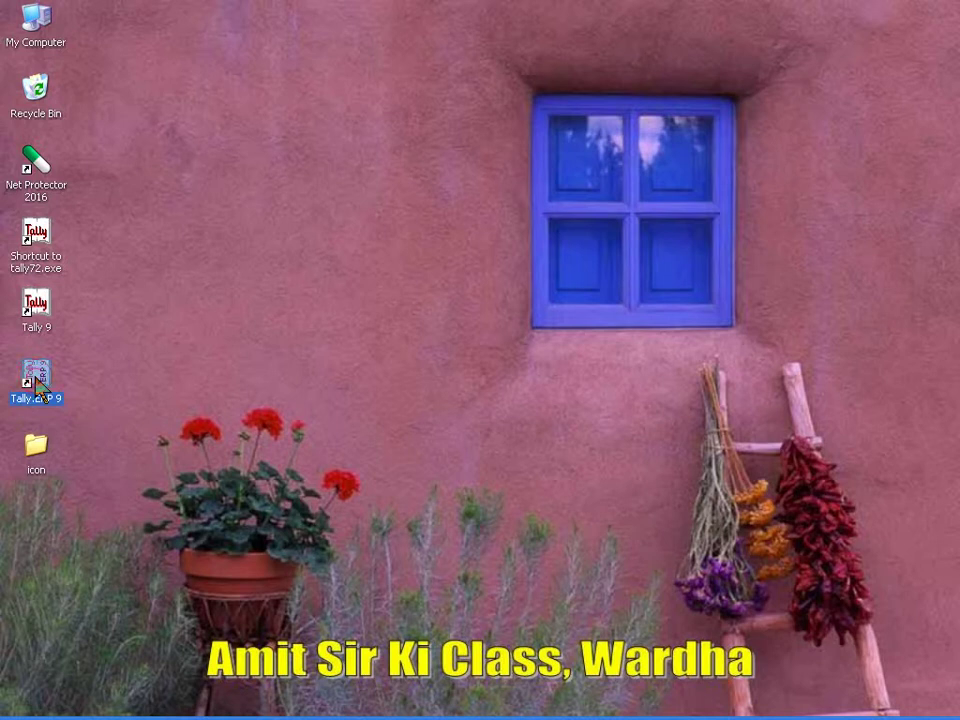
{"action": "double_click", "coordinate": [37, 384]}
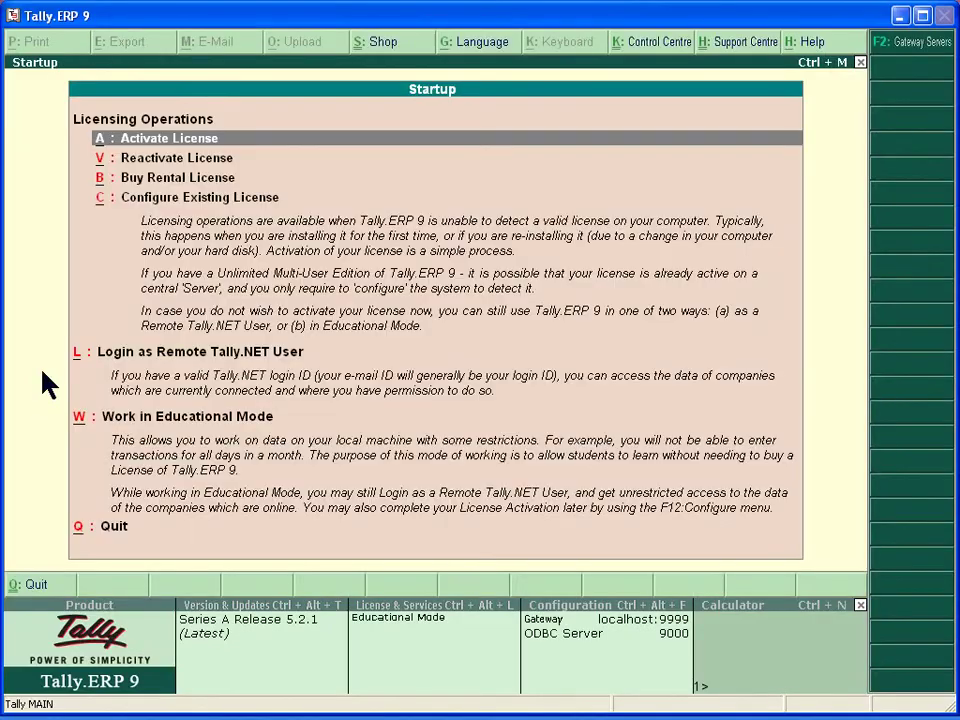
Step: Maximise the Tally window, continue in Educational Mode and bring up the company options
{"action": "left_click", "coordinate": [922, 16]}
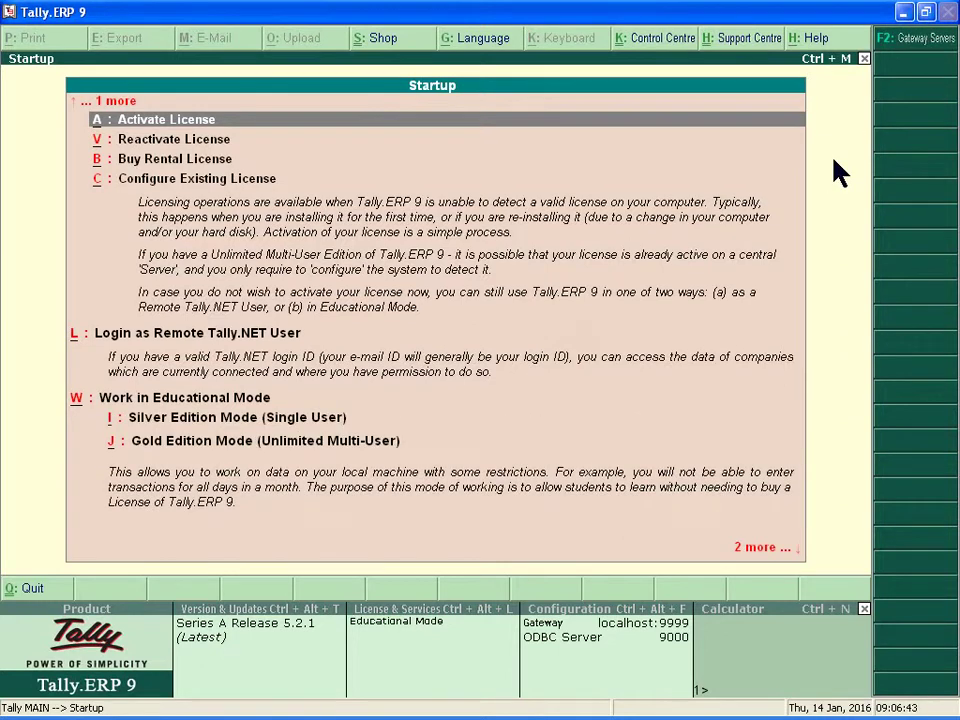
{"action": "key", "text": "i"}
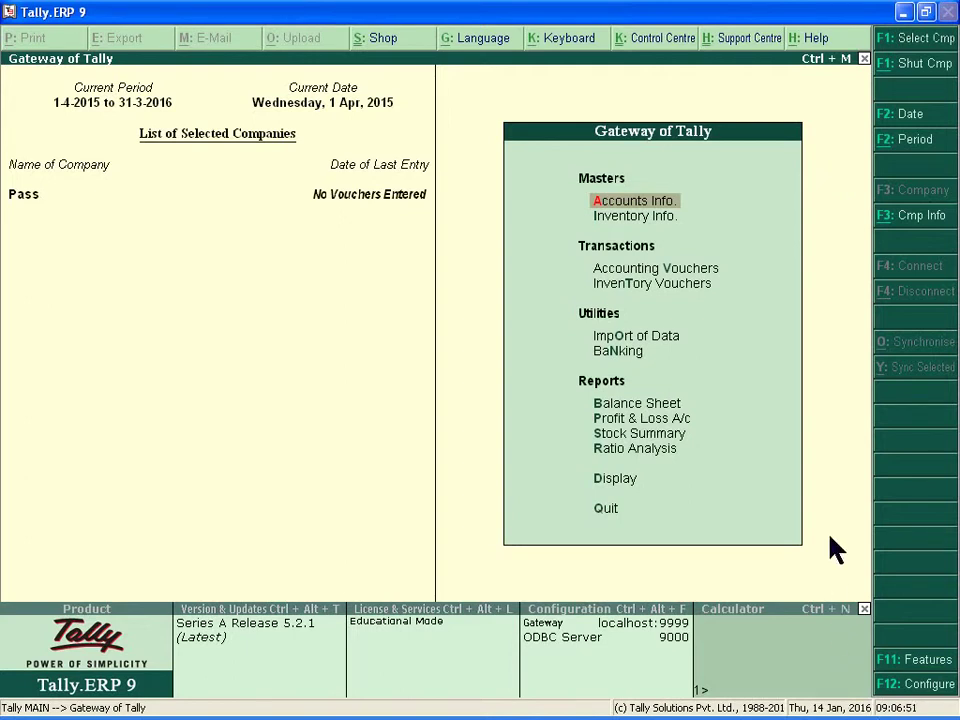
{"action": "key", "text": "alt+F3"}
Step: Start a new company and name it 'PASSWORD CO. LTD.' in capitals
{"action": "key", "text": "Down"}
{"action": "key", "text": "Down"}
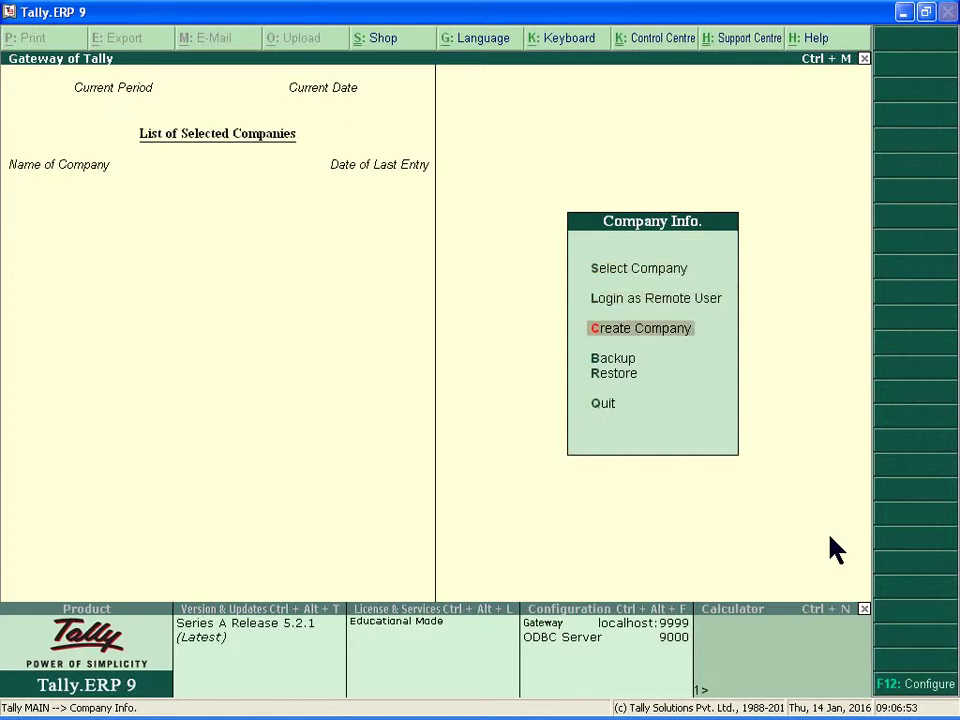
{"action": "key", "text": "Return"}
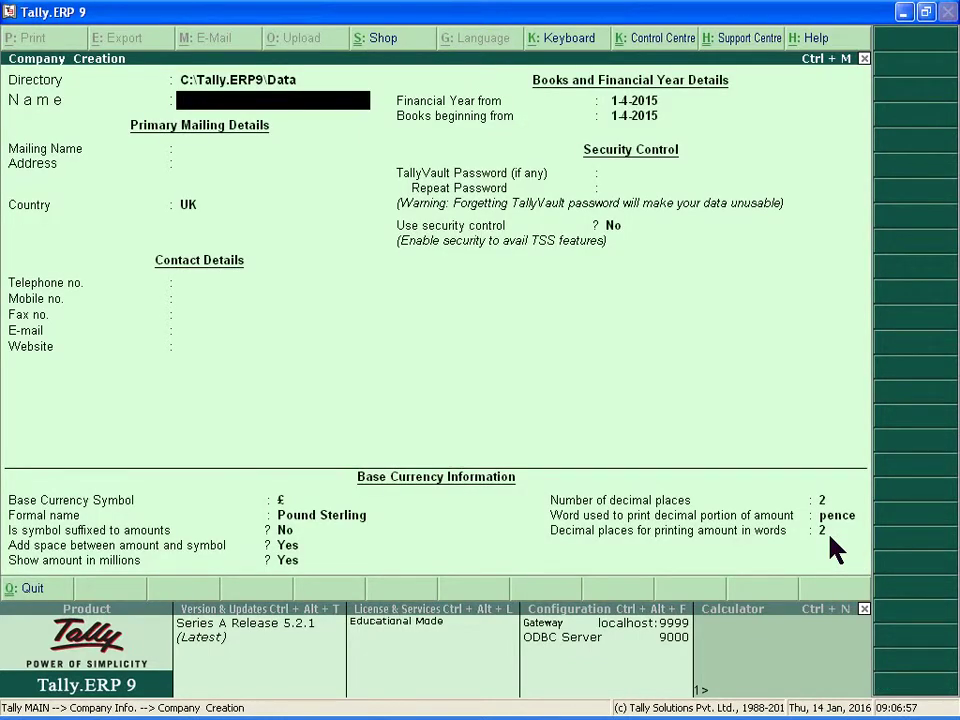
{"action": "type", "text": "Pa"}
{"action": "key", "text": "BackSpace"}
{"action": "key", "text": "Caps_Lock"}
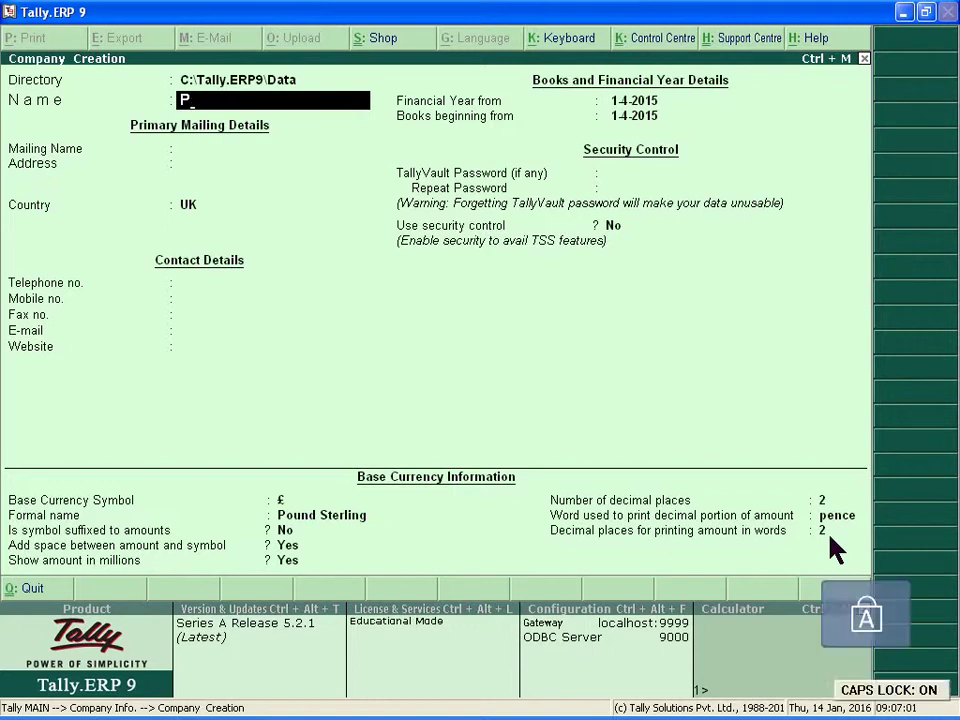
{"action": "type", "text": "AA"}
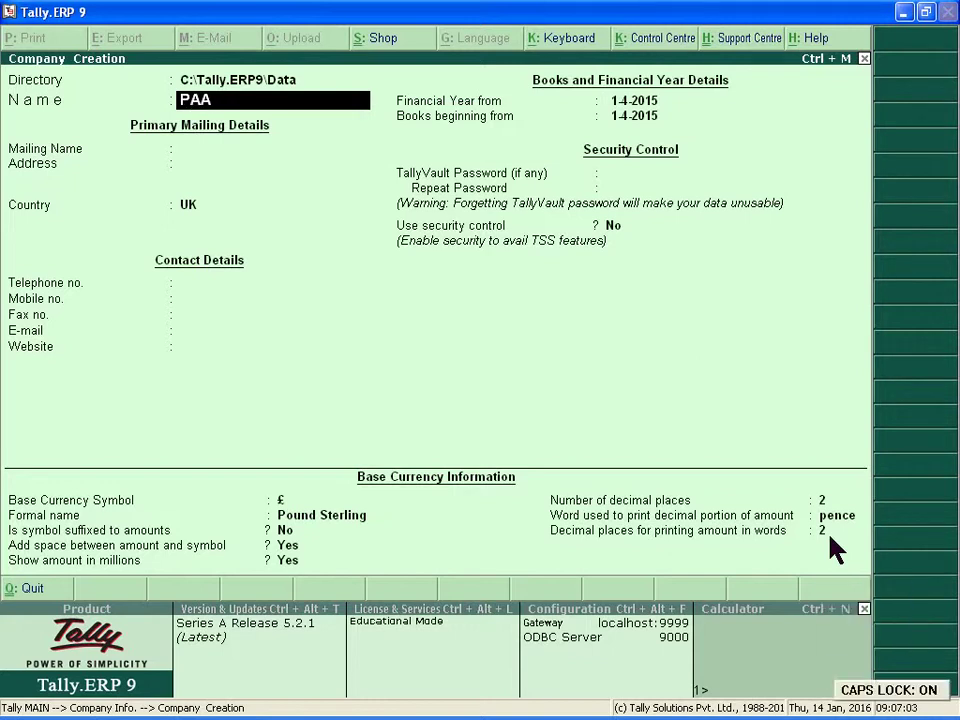
{"action": "key", "text": "BackSpace"}
{"action": "key", "text": "BackSpace"}
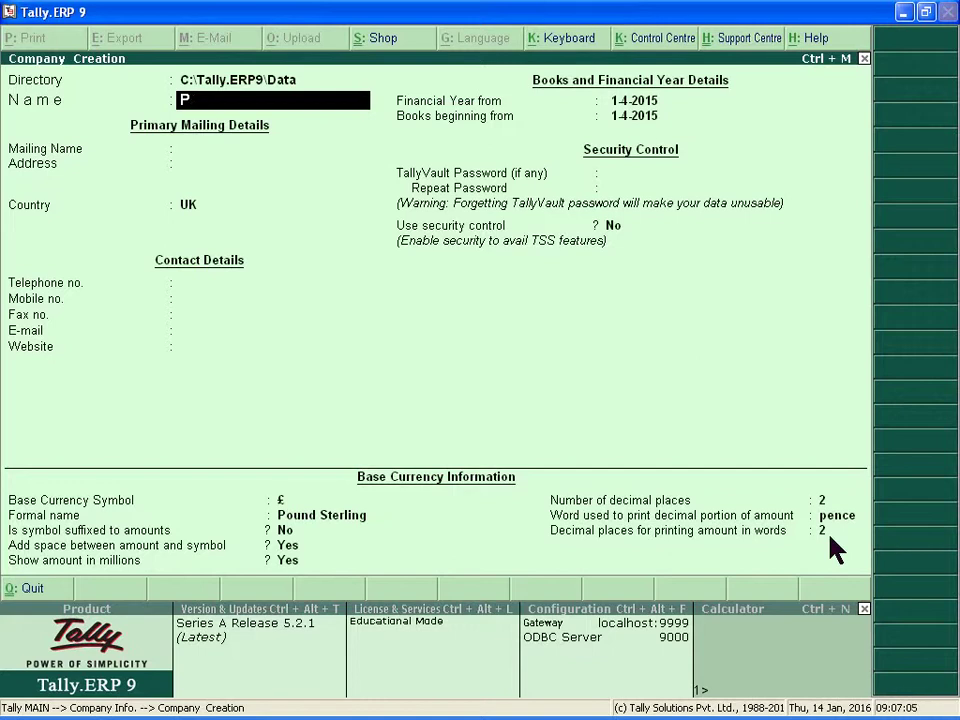
{"action": "type", "text": "ASSWORD CO. LTD."}
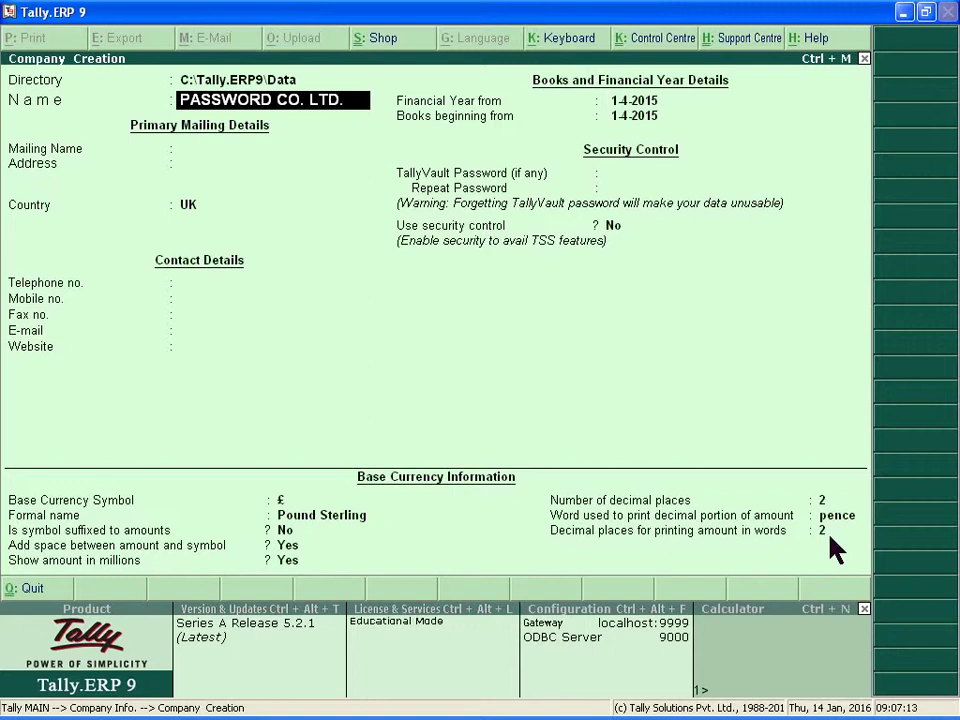
{"action": "key", "text": "Return"}
{"action": "key", "text": "Return"}
{"action": "key", "text": "Return"}
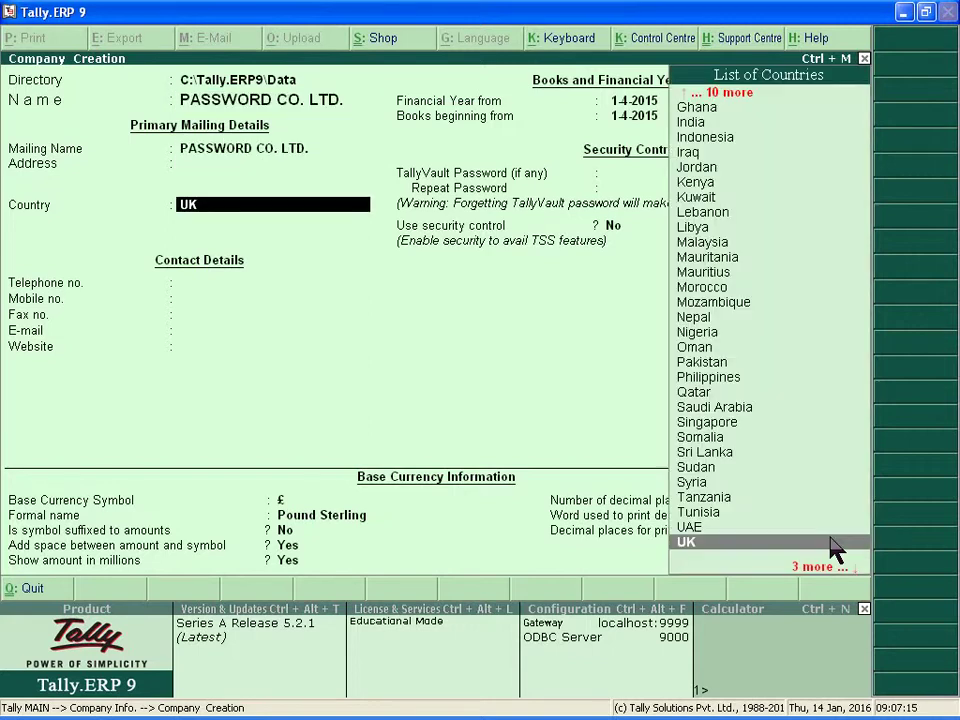
Step: Set the company's country to India and state to Maharashtra
{"action": "type", "text": "I"}
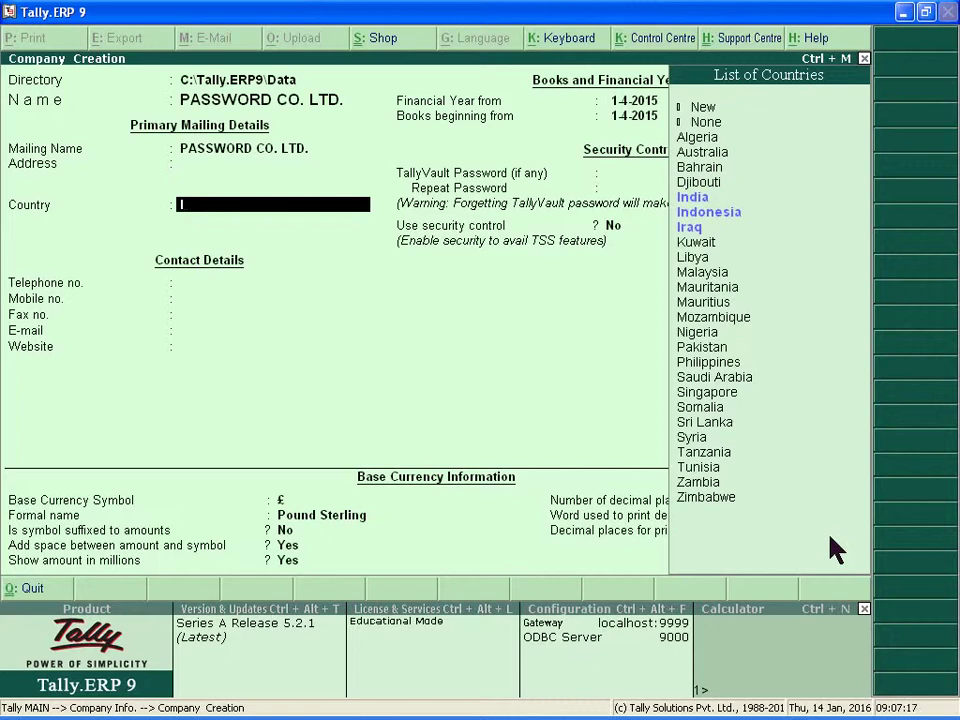
{"action": "key", "text": "Return"}
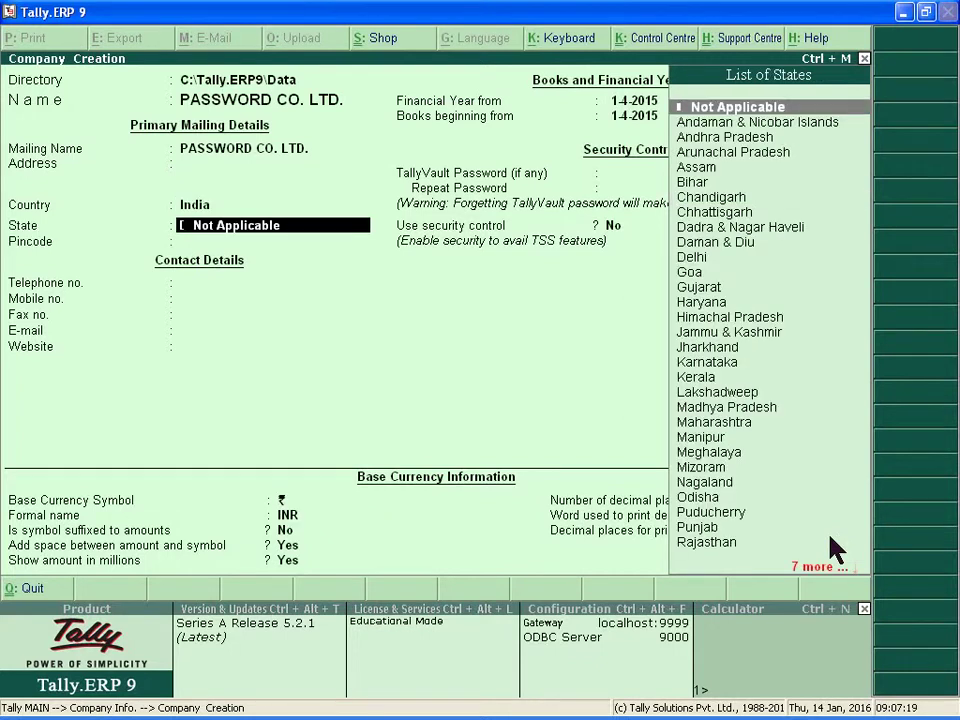
{"action": "type", "text": "M"}
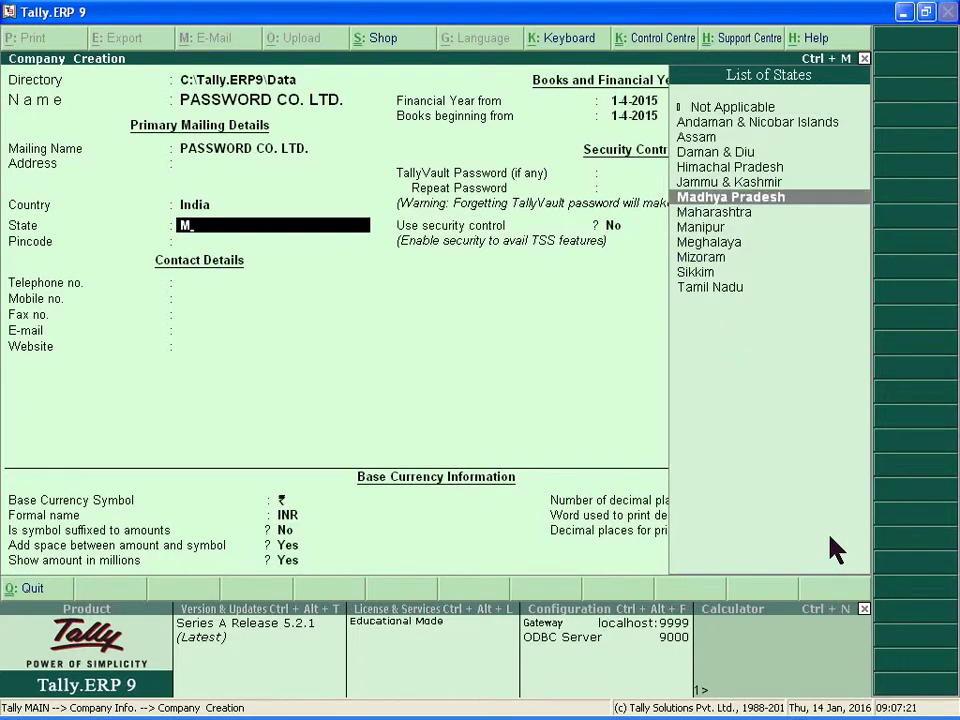
{"action": "key", "text": "Down"}
{"action": "key", "text": "Return"}
{"action": "key", "text": "Return"}
{"action": "key", "text": "Return"}
{"action": "key", "text": "Return"}
{"action": "key", "text": "Return"}
{"action": "key", "text": "Return"}
{"action": "key", "text": "Return"}
{"action": "key", "text": "Return"}
{"action": "key", "text": "Return"}
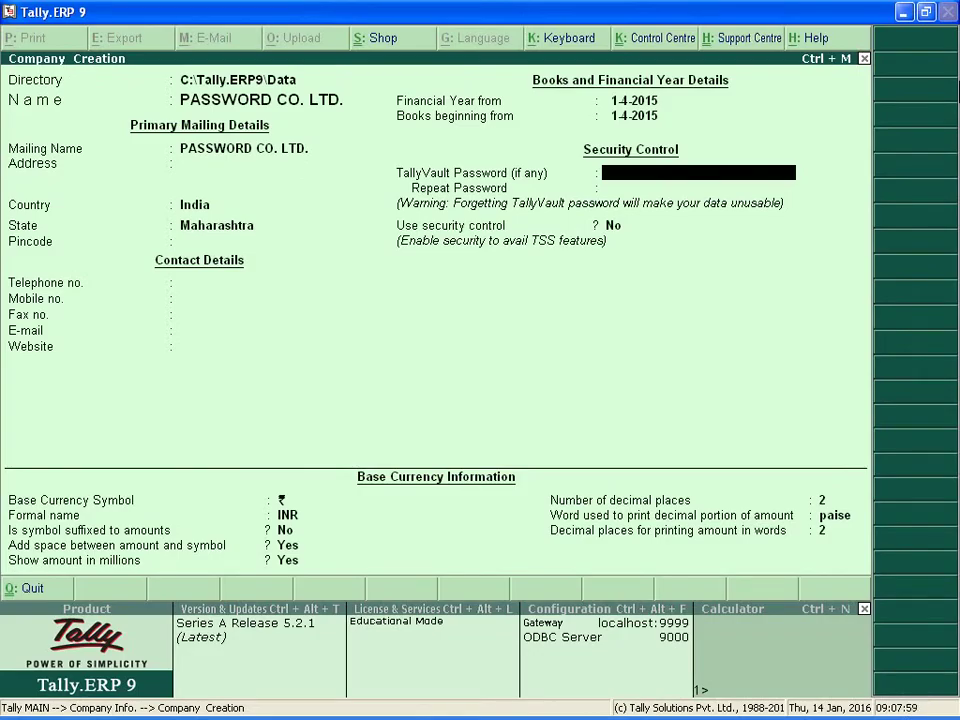
Step: Enter and confirm the TallyVault password, then set Use security control to Yes
{"action": "type", "text": "**"}
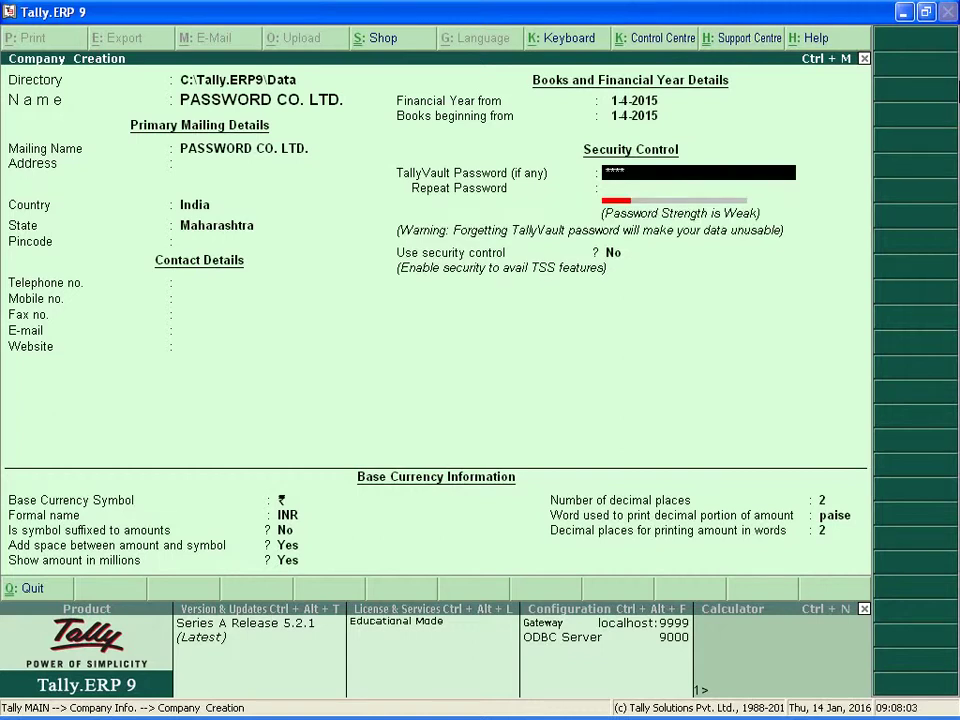
{"action": "key", "text": "Return"}
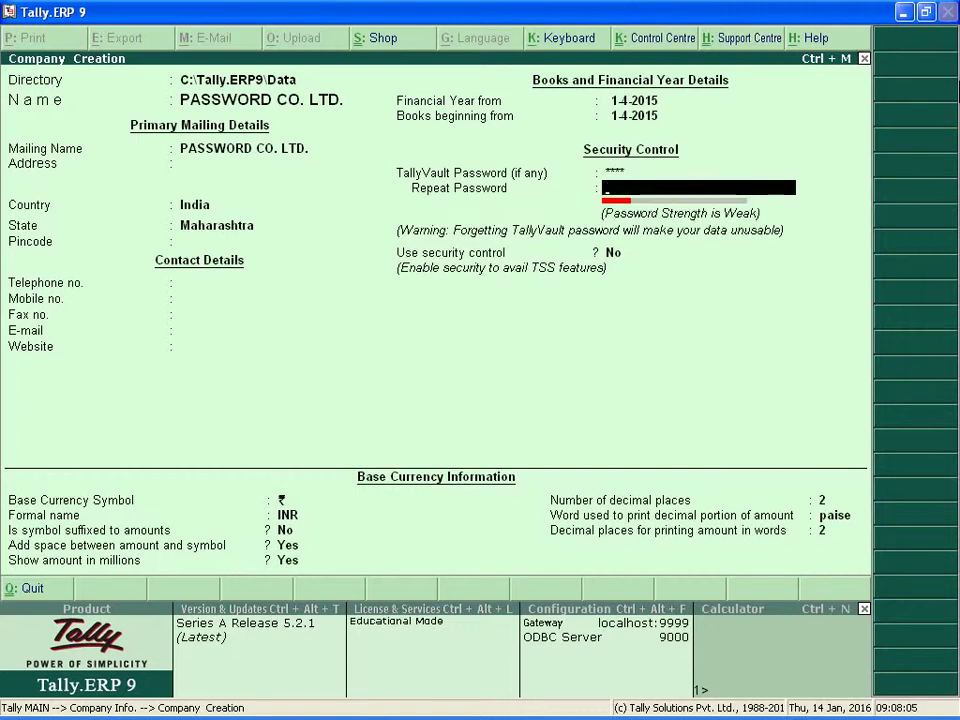
{"action": "type", "text": "****"}
{"action": "key", "text": "Return"}
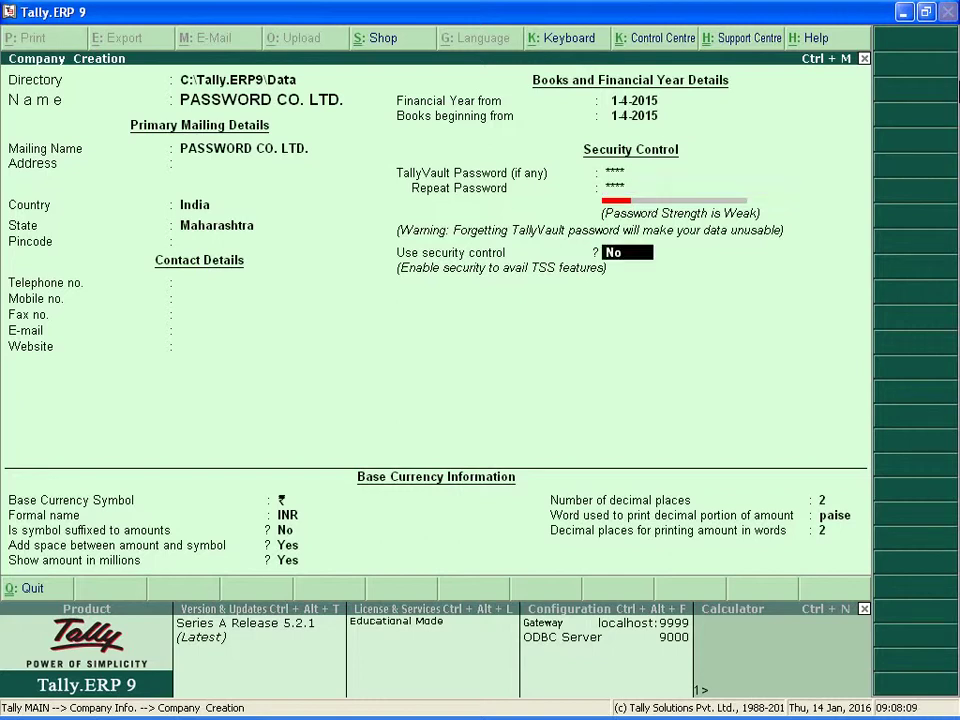
{"action": "type", "text": "y"}
Step: Enter the administrator user name, then type and repeat the administrator password
{"action": "key", "text": "Return"}
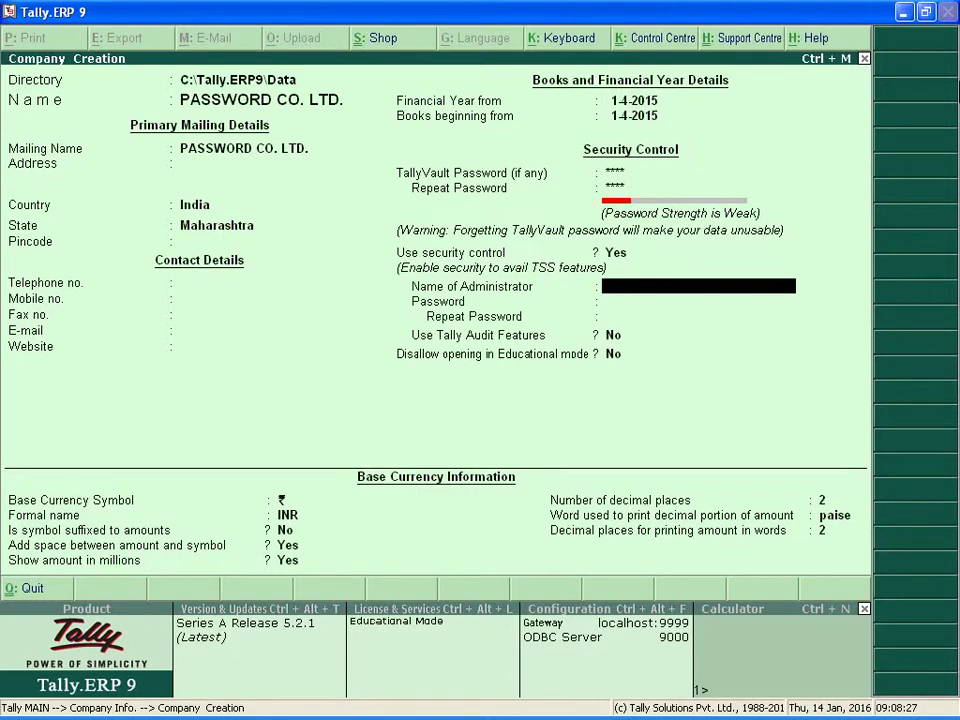
{"action": "type", "text": "AMIT"}
{"action": "key", "text": "Return"}
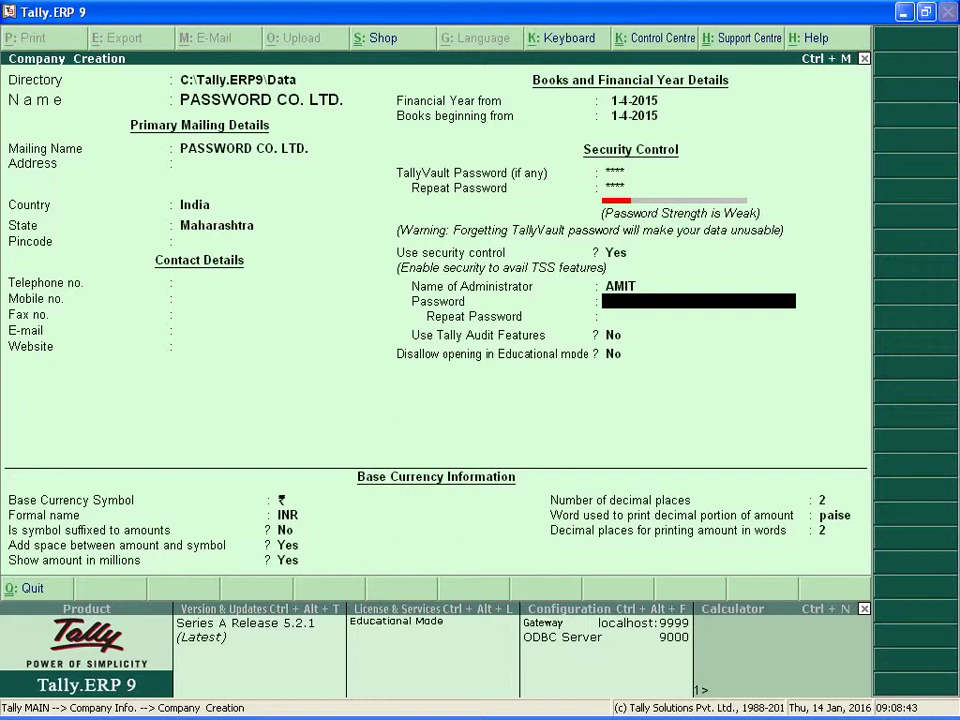
{"action": "type", "text": "**"}
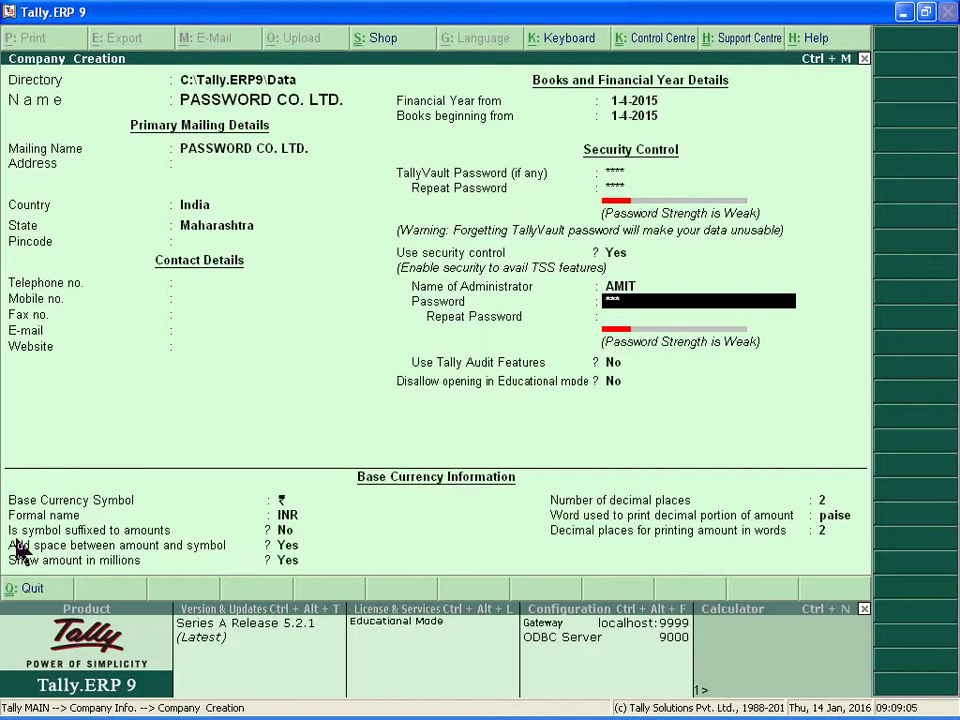
{"action": "key", "text": "Return"}
{"action": "type", "text": "12"}
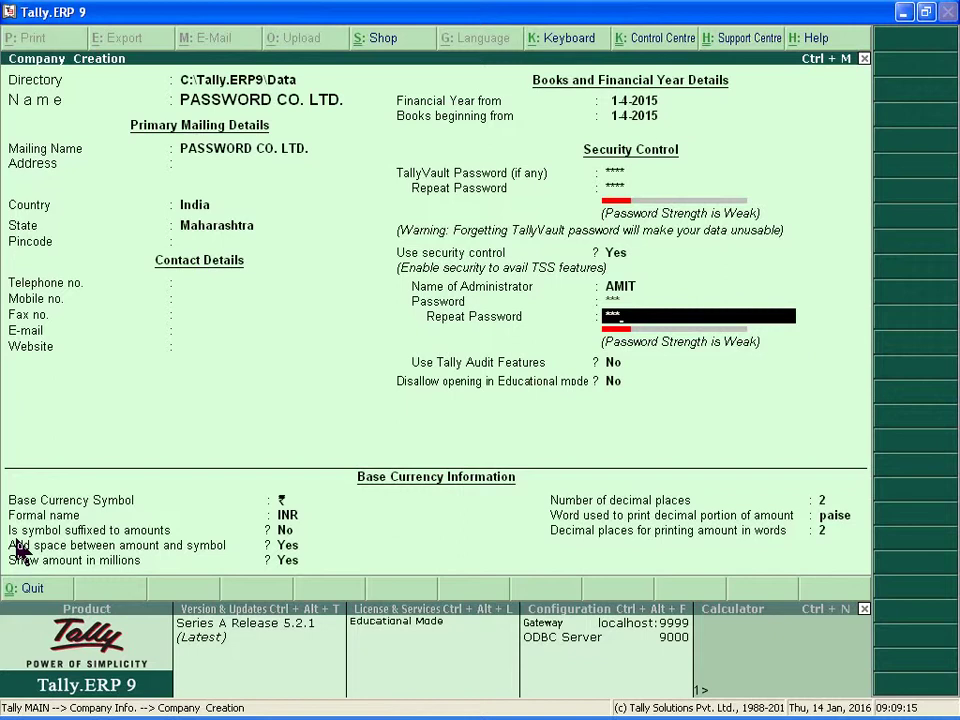
{"action": "key", "text": "Return"}
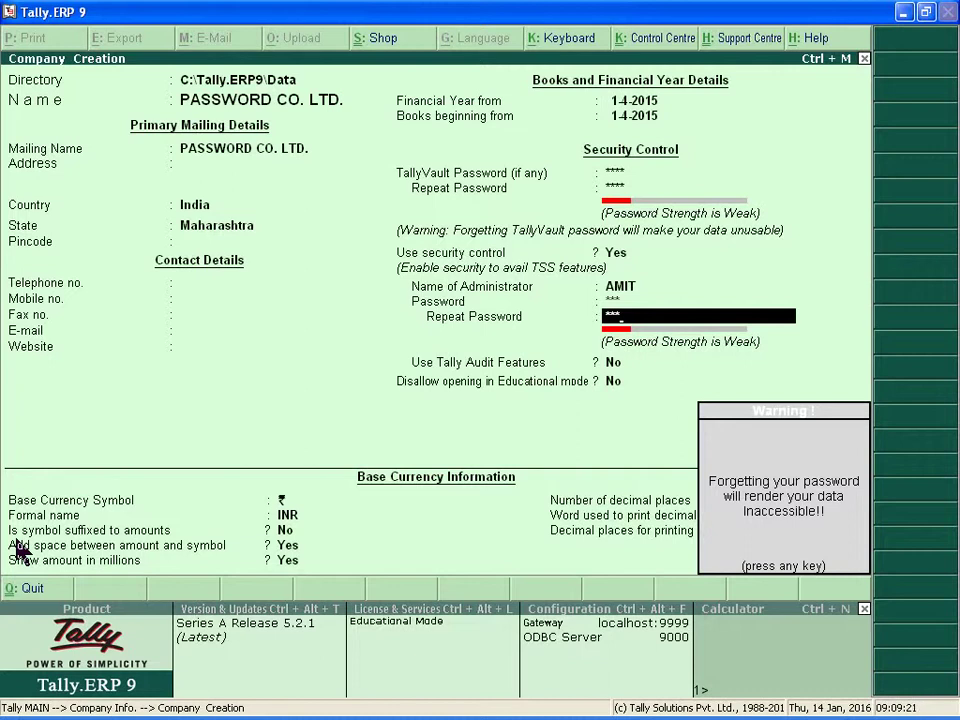
Step: Dismiss the warning and keep the default audit, currency and decimal settings
{"action": "key", "text": "Return"}
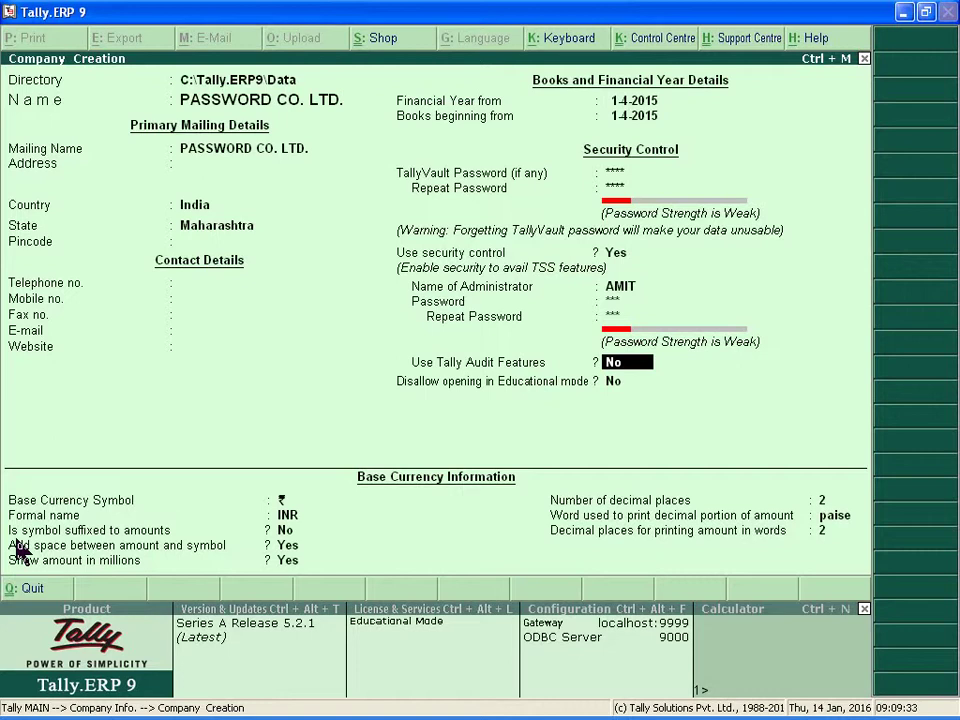
{"action": "key", "text": "Return"}
{"action": "key", "text": "Return"}
{"action": "key", "text": "Return"}
{"action": "key", "text": "Return"}
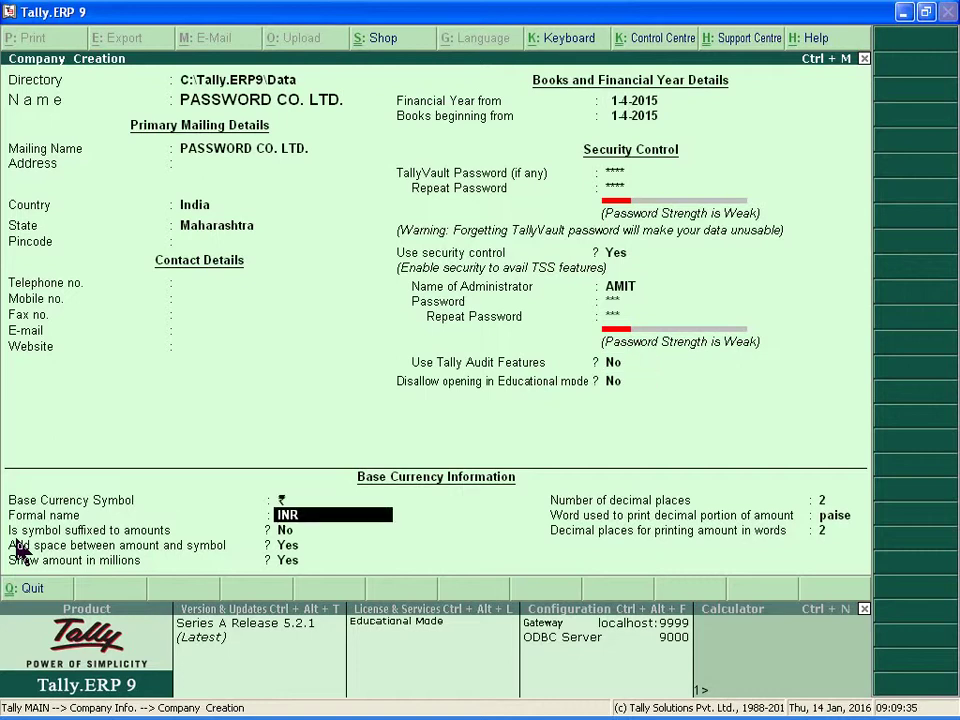
{"action": "key", "text": "Return"}
{"action": "key", "text": "Return"}
{"action": "key", "text": "Return"}
{"action": "key", "text": "Return"}
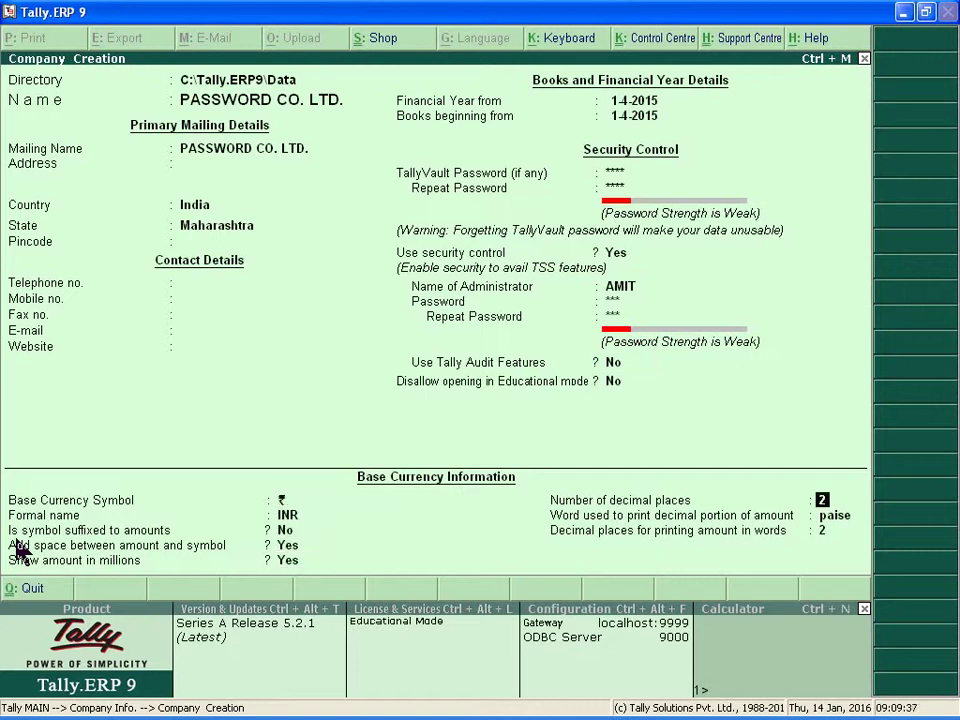
{"action": "key", "text": "Return"}
{"action": "key", "text": "Return"}
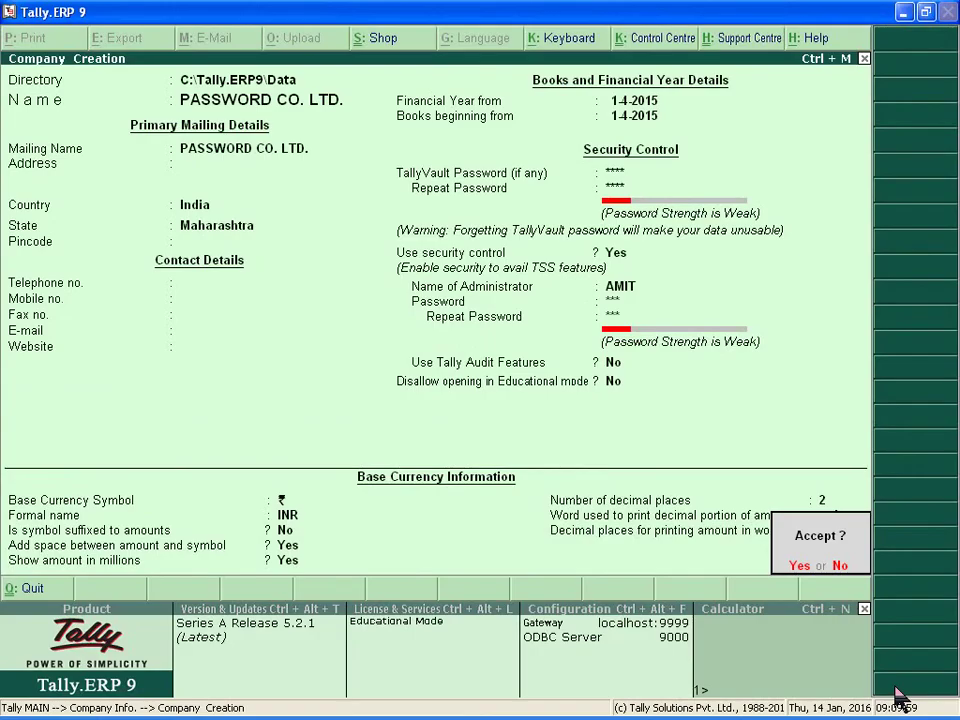
Step: Save the company and log in with the TallyVault password and administrator credentials
{"action": "key", "text": "Return"}
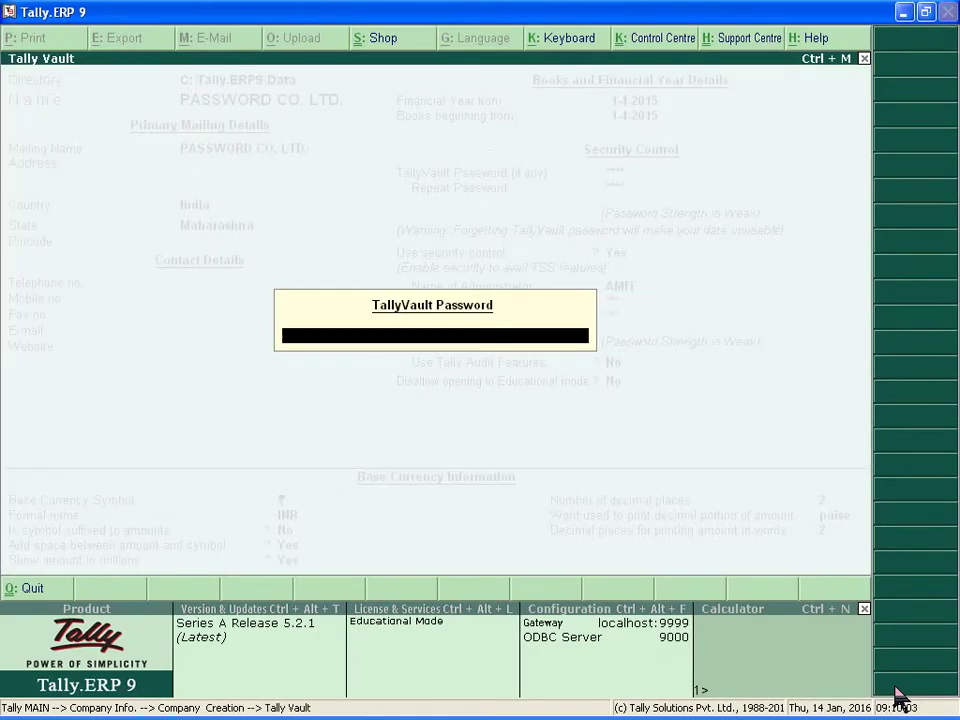
{"action": "type", "text": "****"}
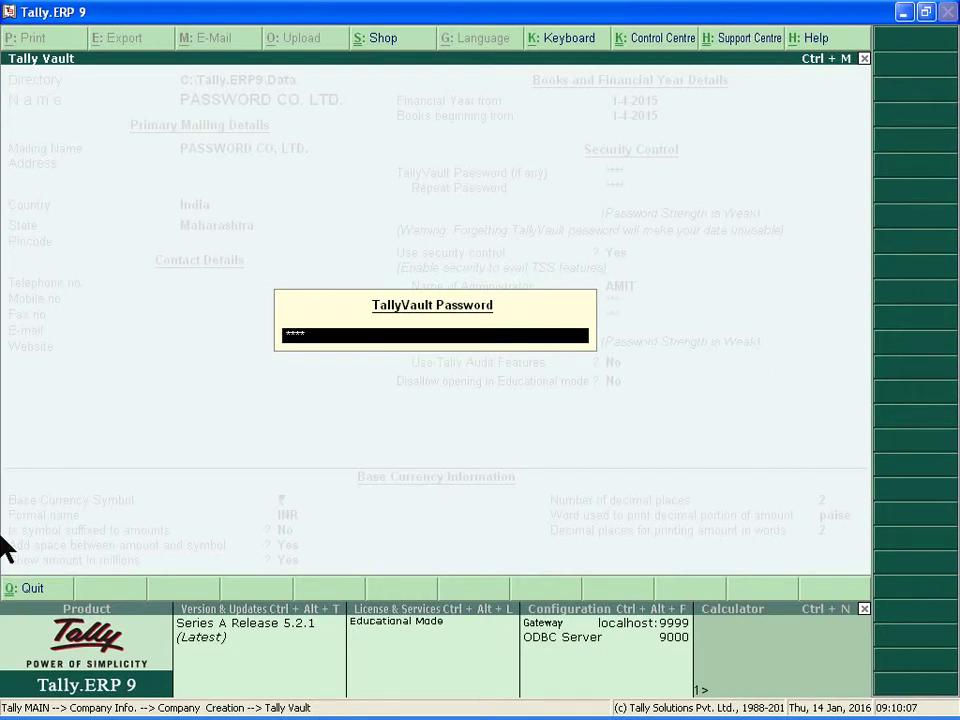
{"action": "key", "text": "Return"}
{"action": "type", "text": "AMIT"}
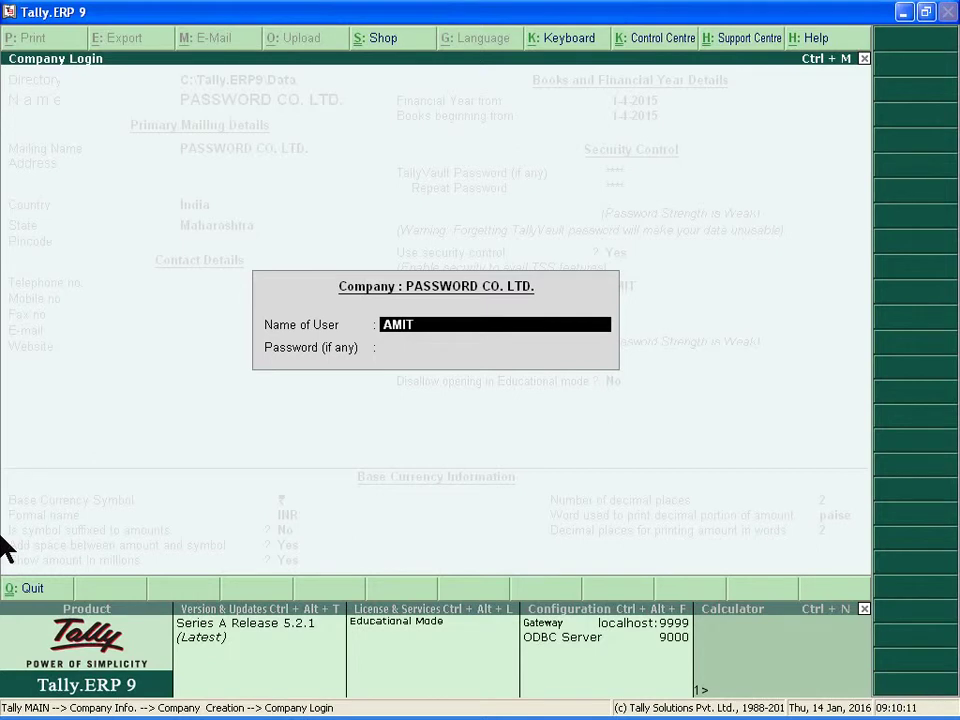
{"action": "key", "text": "Return"}
{"action": "type", "text": "123"}
{"action": "key", "text": "Return"}
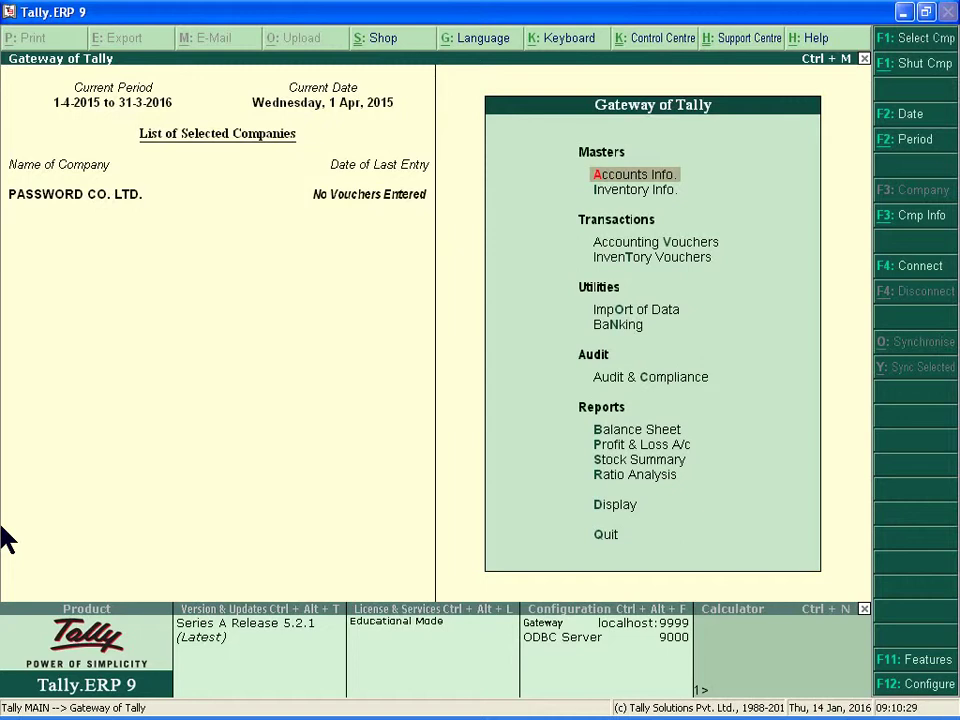
Step: Close PASSWORD CO. LTD. and move through the Select Company list to masked entry 10057
{"action": "key", "text": "alt+F1"}
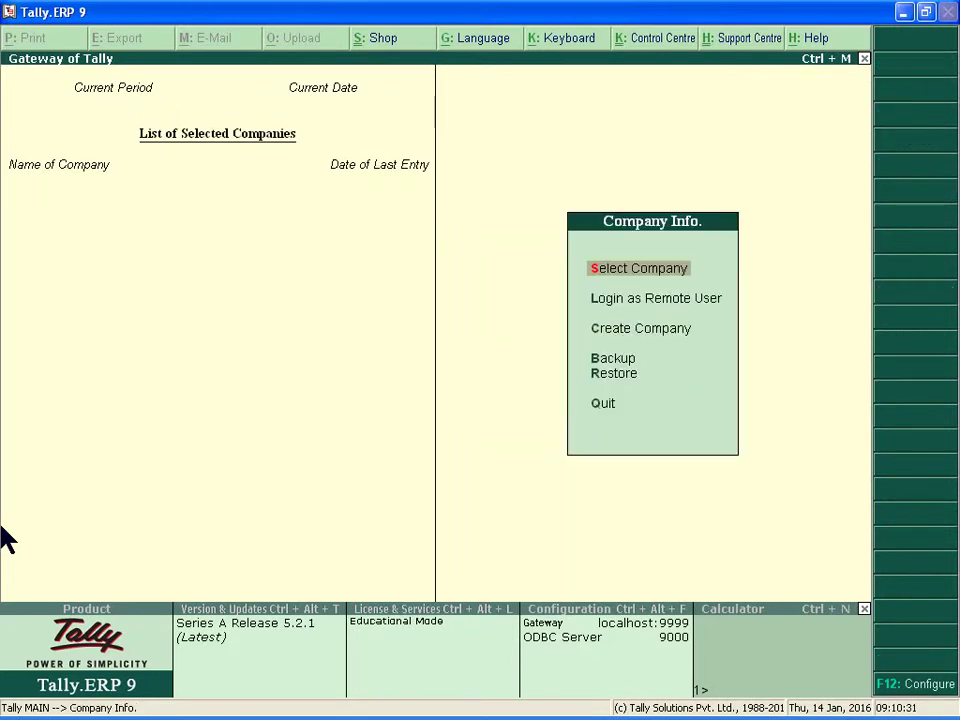
{"action": "key", "text": "Return"}
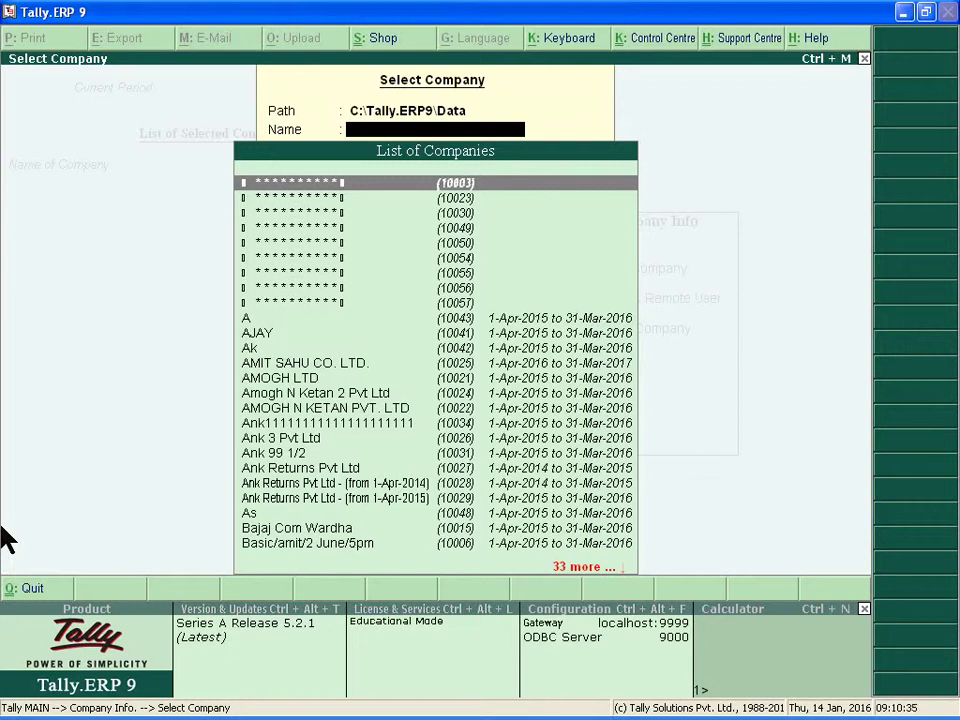
{"action": "type", "text": "PASS"}
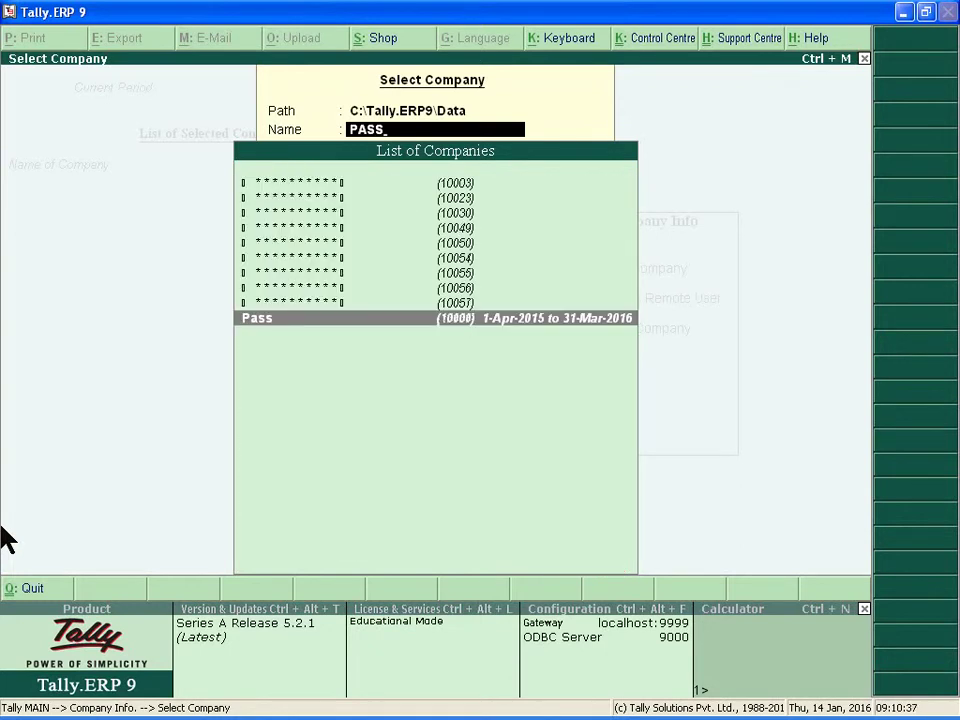
{"action": "type", "text": "W"}
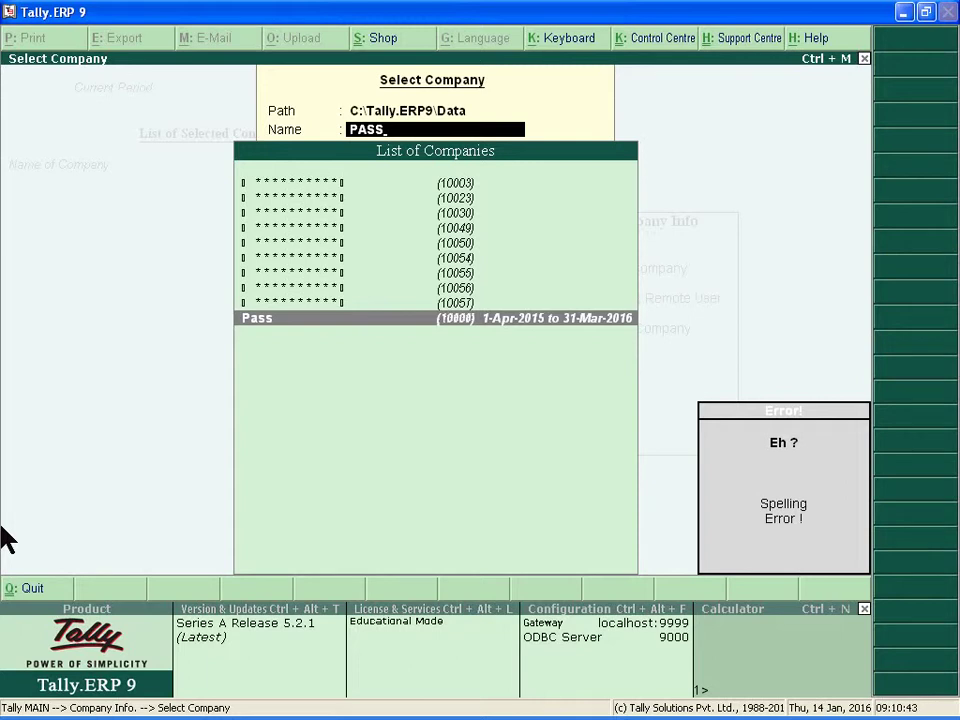
{"action": "key", "text": "BackSpace"}
{"action": "key", "text": "BackSpace"}
{"action": "key", "text": "BackSpace"}
{"action": "key", "text": "BackSpace"}
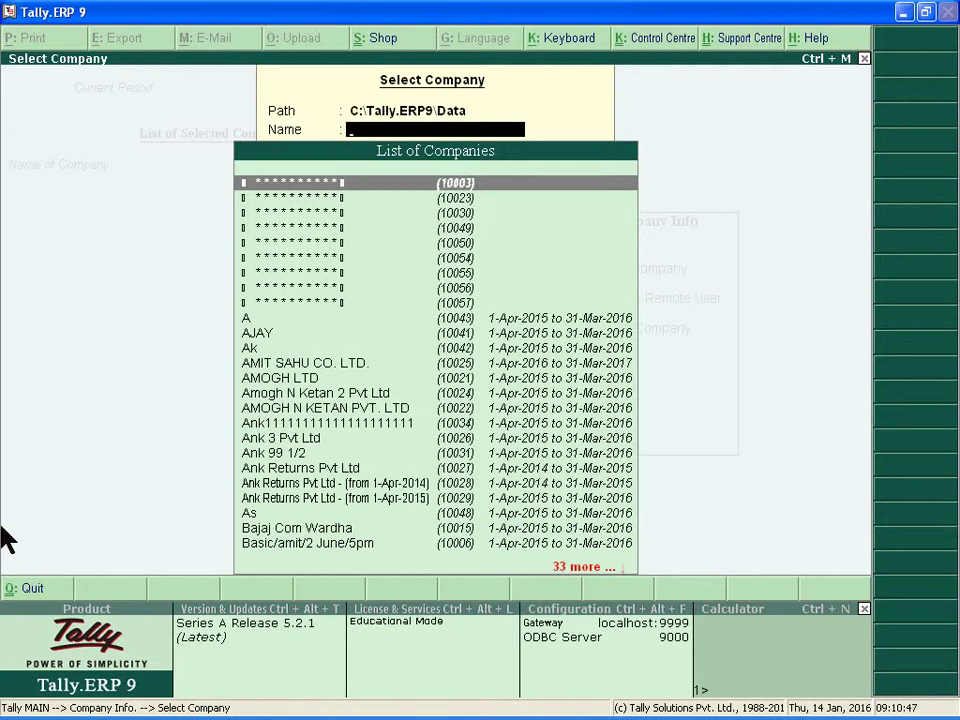
{"action": "key", "text": "Down"}
{"action": "key", "text": "Down"}
{"action": "key", "text": "Down"}
{"action": "key", "text": "Down"}
{"action": "key", "text": "Down"}
{"action": "key", "text": "Down"}
{"action": "key", "text": "Down"}
{"action": "key", "text": "Down"}
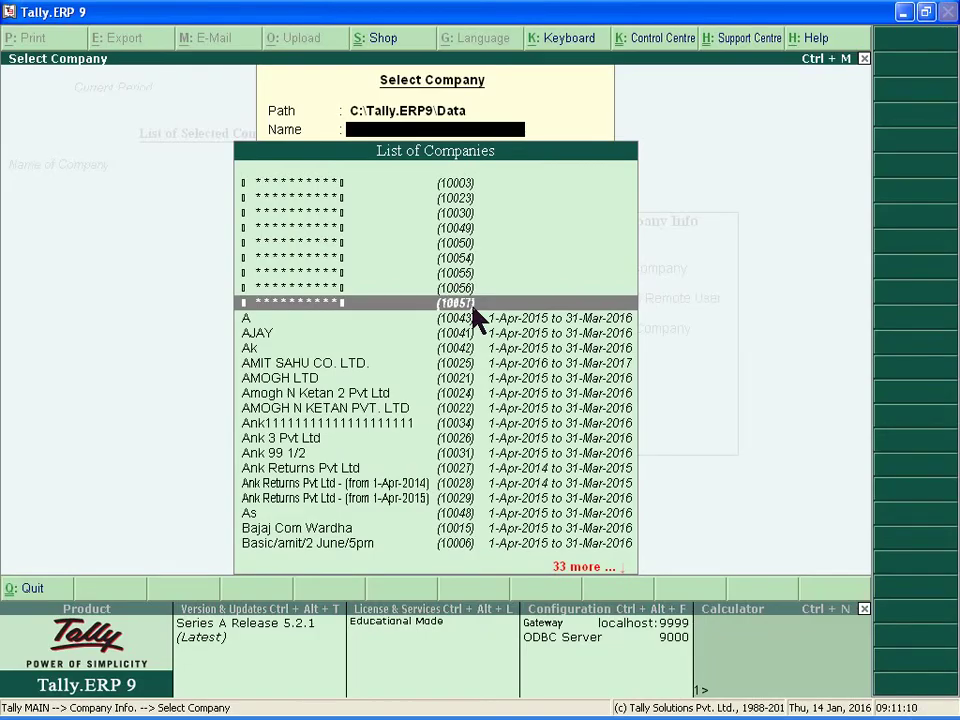
Step: Open company 10057 with the TallyVault password and log in with the administrator credentials
{"action": "key", "text": "Return"}
{"action": "type", "text": "****"}
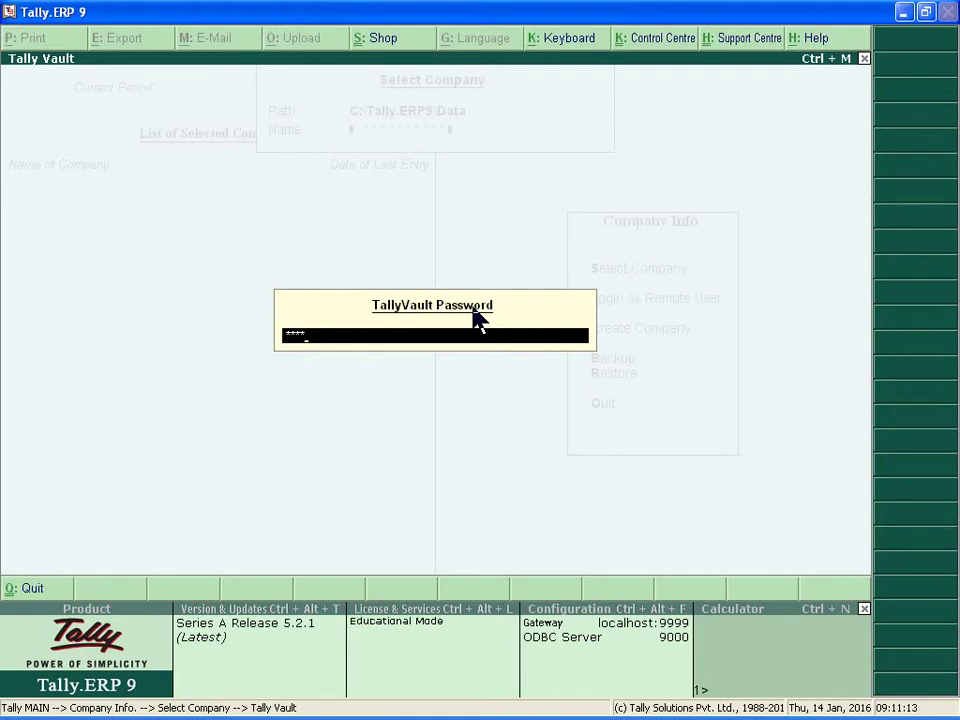
{"action": "key", "text": "Return"}
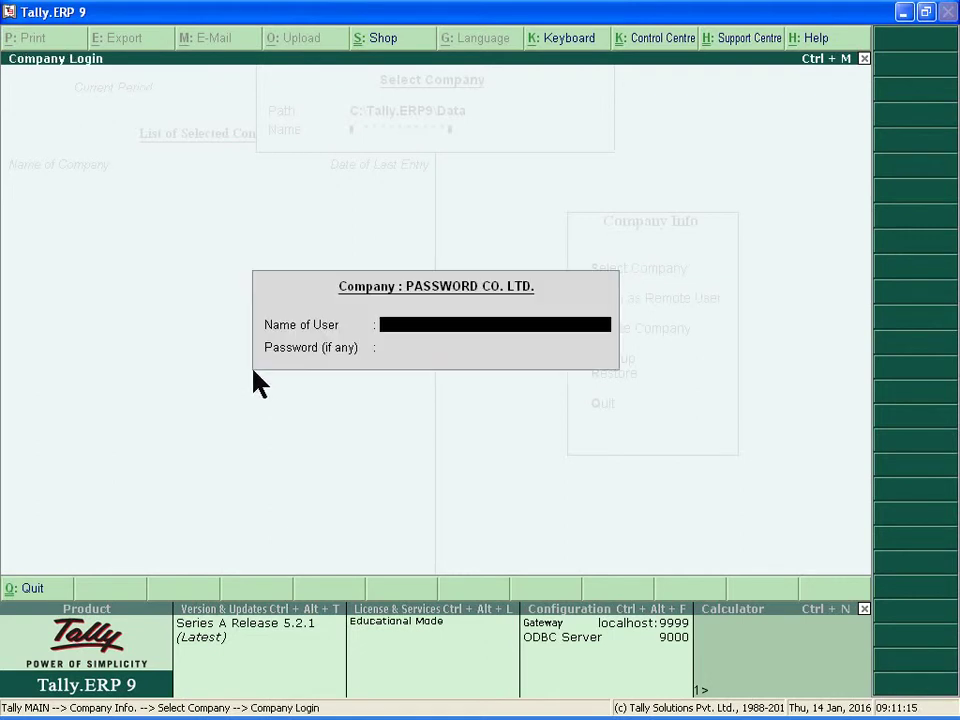
{"action": "type", "text": "AMIT"}
{"action": "key", "text": "Return"}
{"action": "type", "text": "***"}
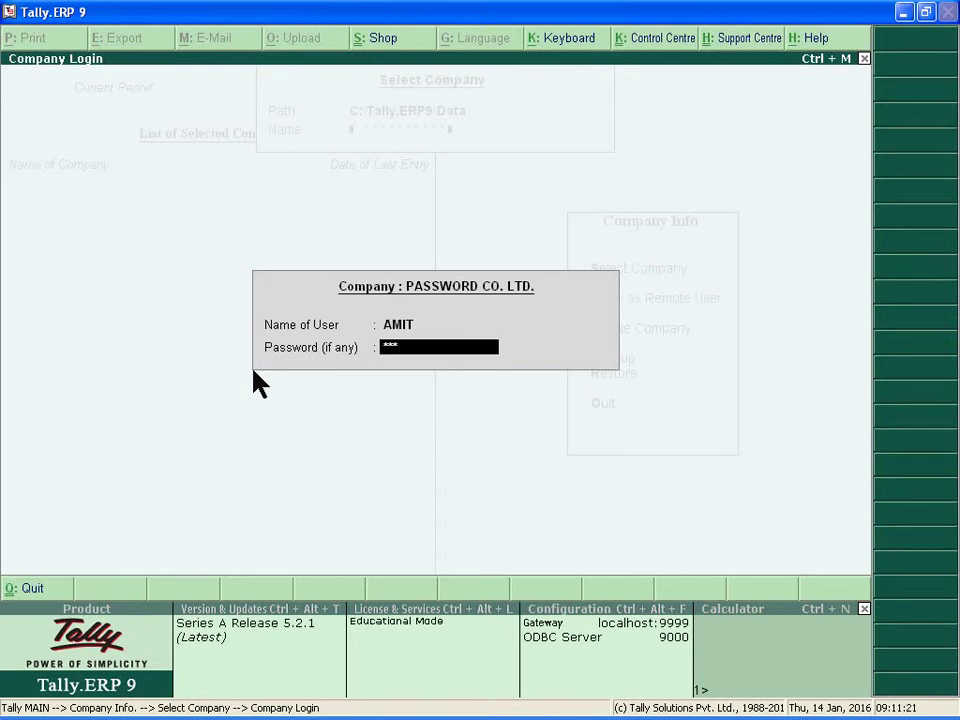
{"action": "key", "text": "Return"}
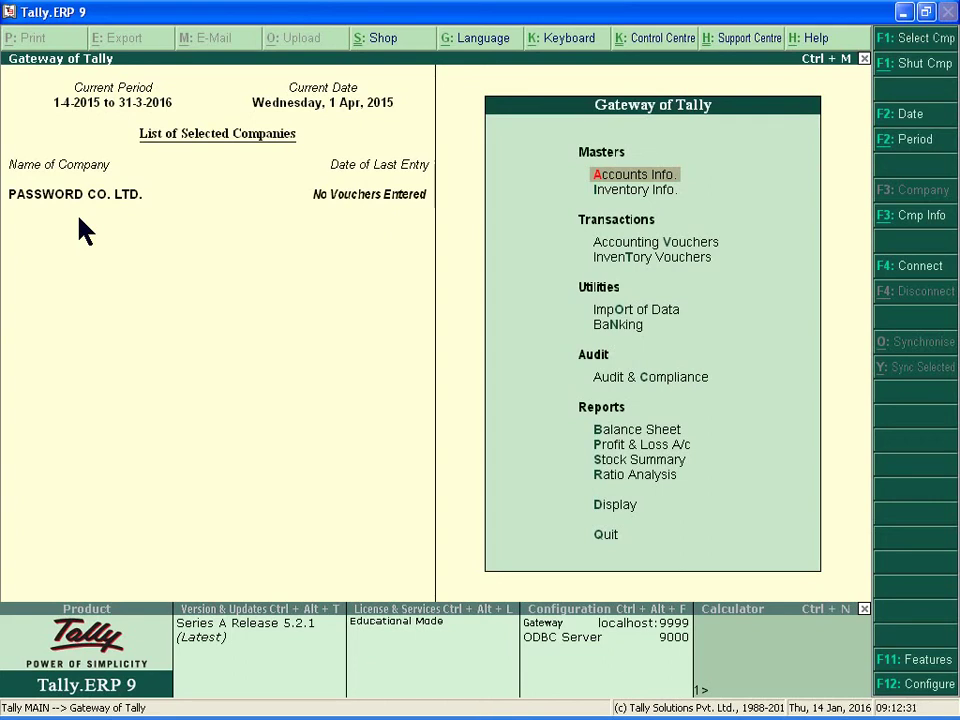
Step: Exit Tally.ERP 9 from the Gateway of Tally, confirming Yes at the Quit? prompt
{"action": "key", "text": "Escape"}
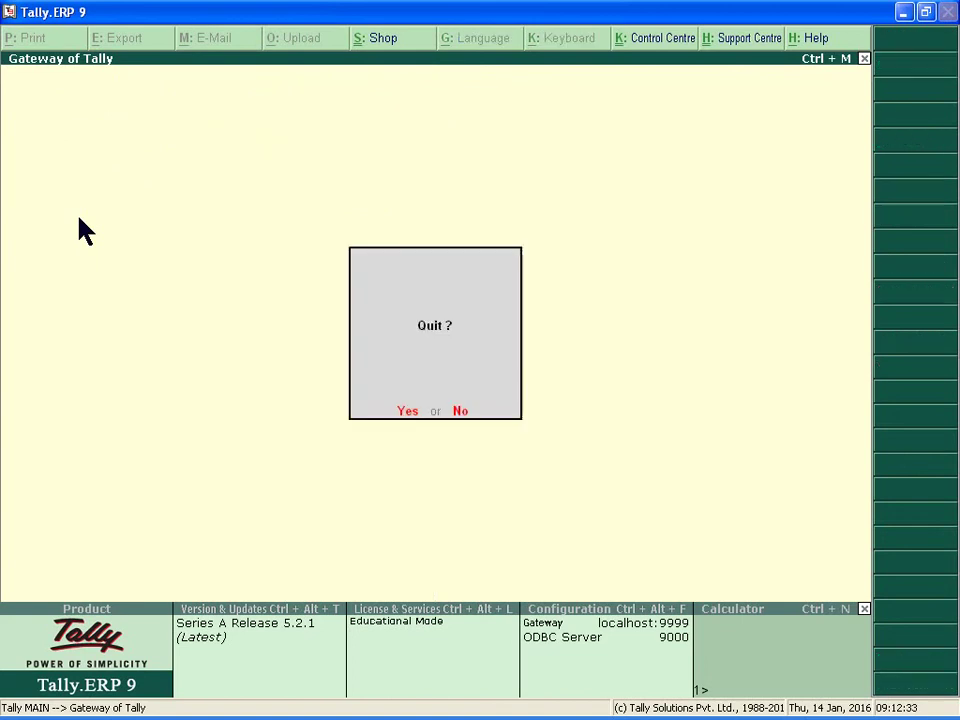
{"action": "key", "text": "Return"}
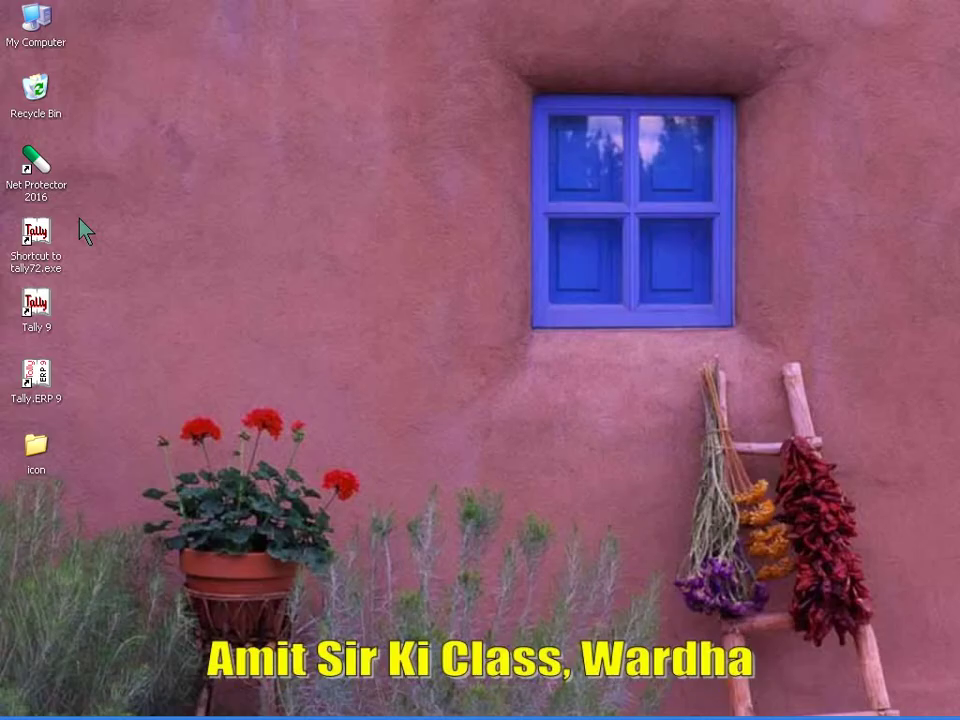